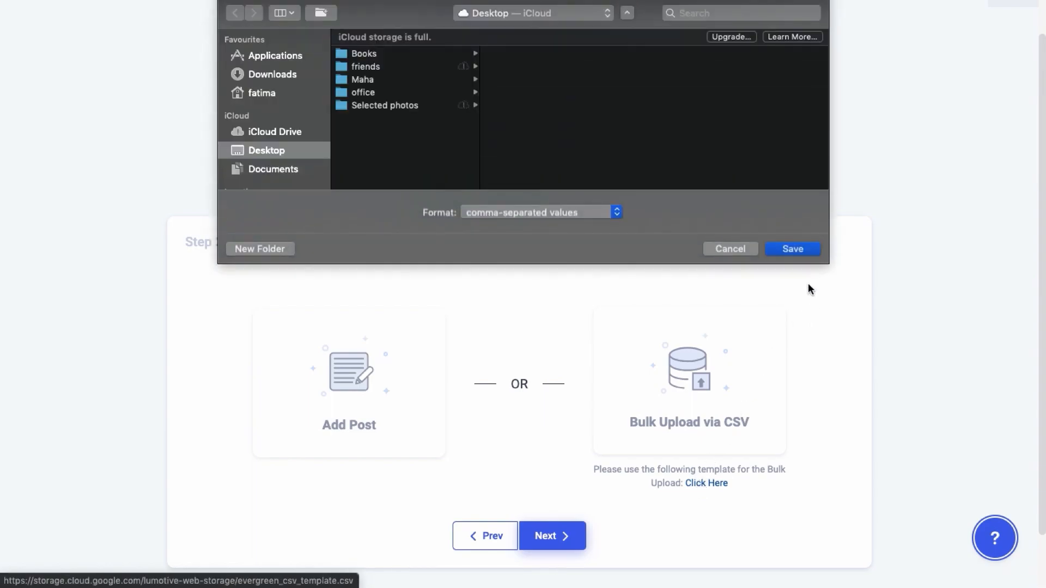
- Save the bulk upload CSV template to the Desktop in comma-separated values format
{"action": "left_click", "coordinate": [806, 251]}
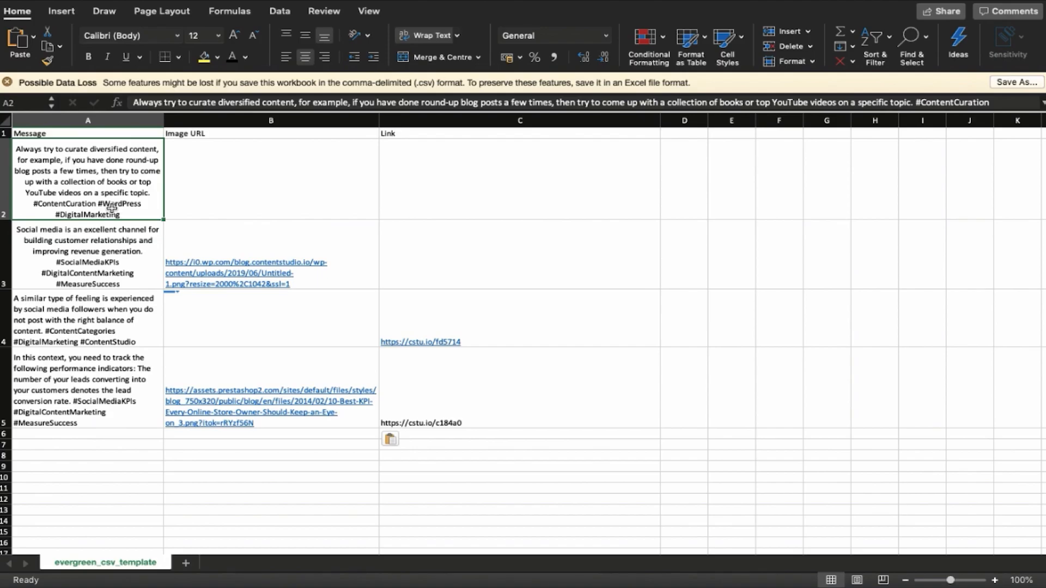
- Switch to Excel and examine the message, image URL and link cells of the sample posts in evergreen_csv_template
{"action": "left_click", "coordinate": [140, 276]}
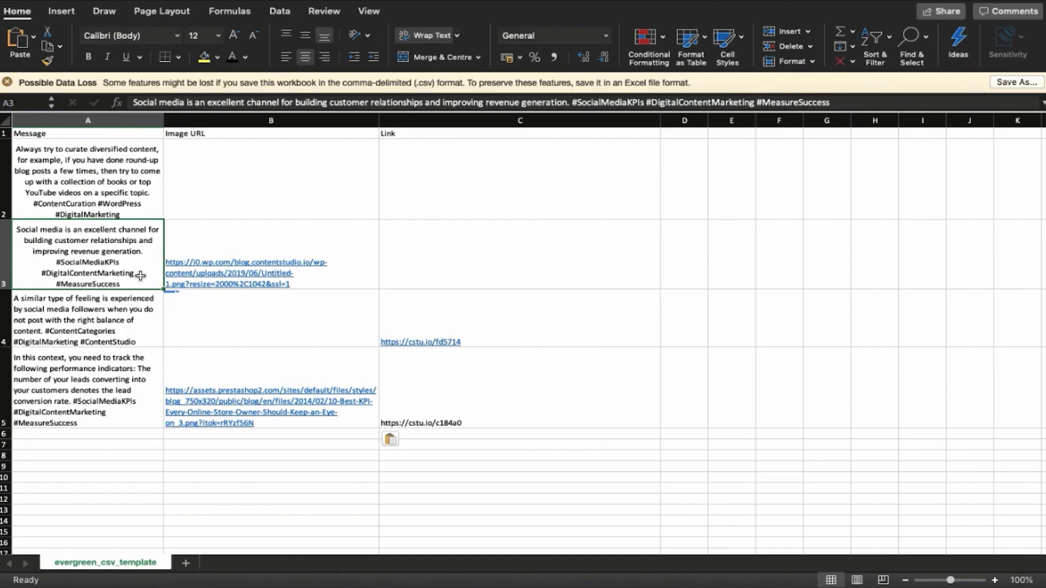
{"action": "left_click", "coordinate": [117, 333]}
{"action": "left_click", "coordinate": [131, 403]}
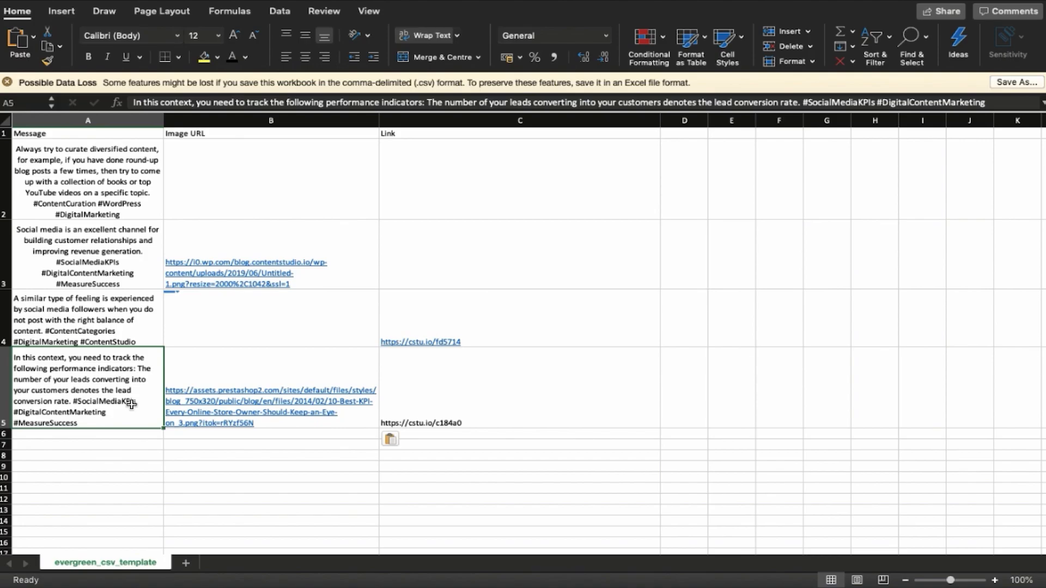
{"action": "left_click", "coordinate": [496, 395]}
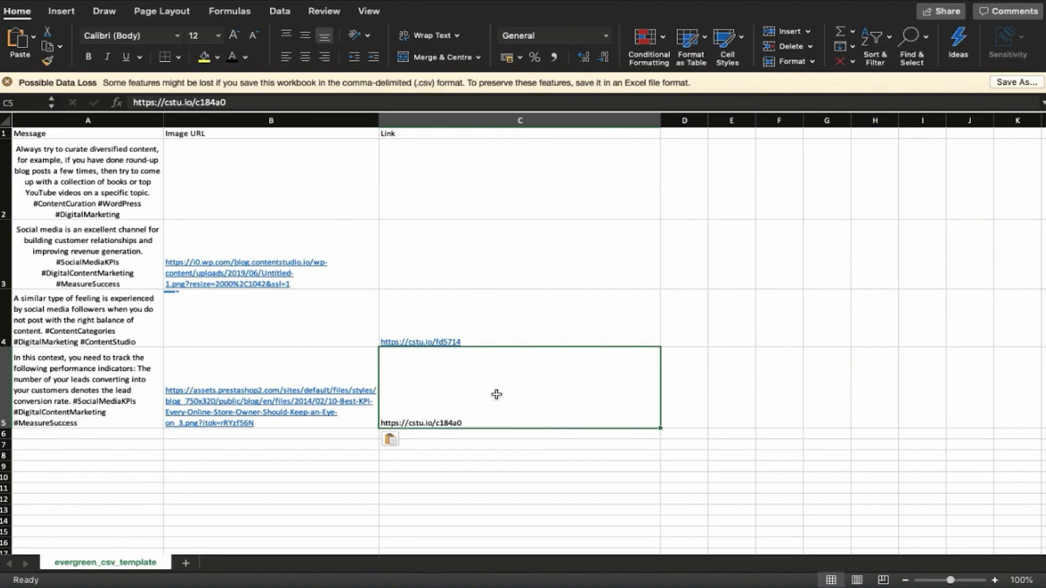
{"action": "left_click", "coordinate": [249, 358]}
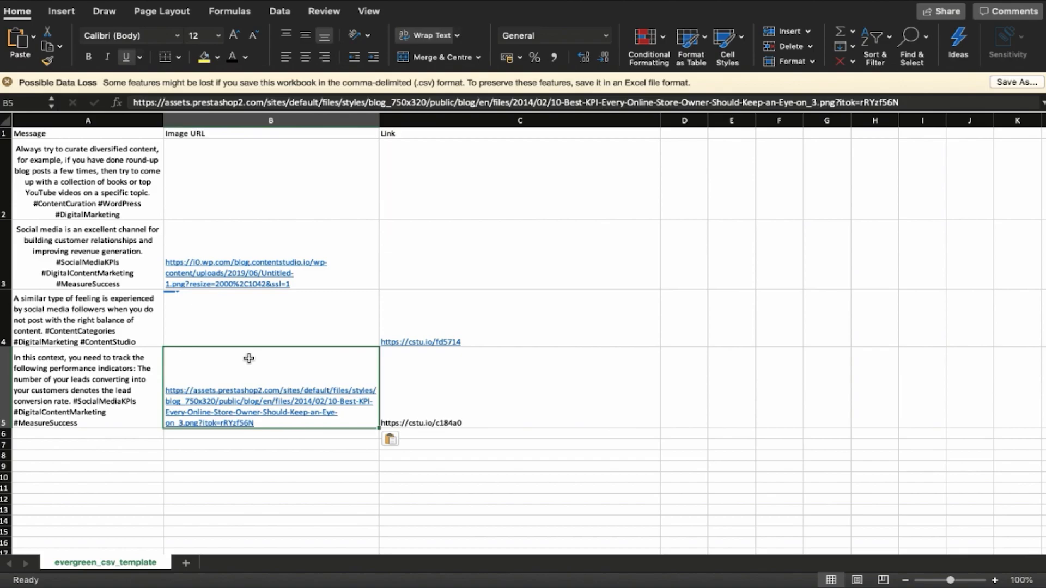
{"action": "left_click", "coordinate": [137, 361]}
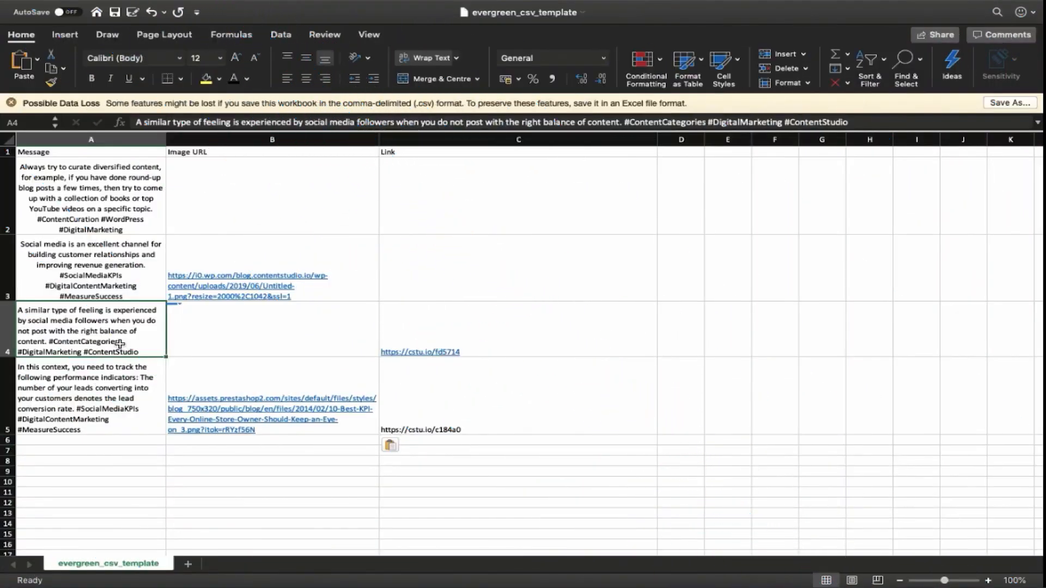
{"action": "left_click", "coordinate": [518, 346]}
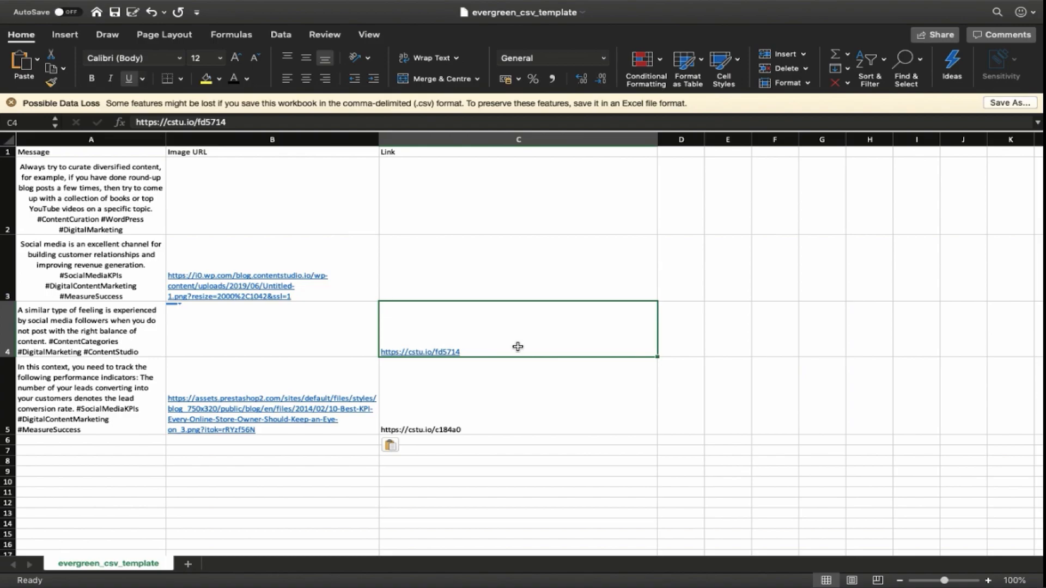
{"action": "left_click", "coordinate": [134, 411]}
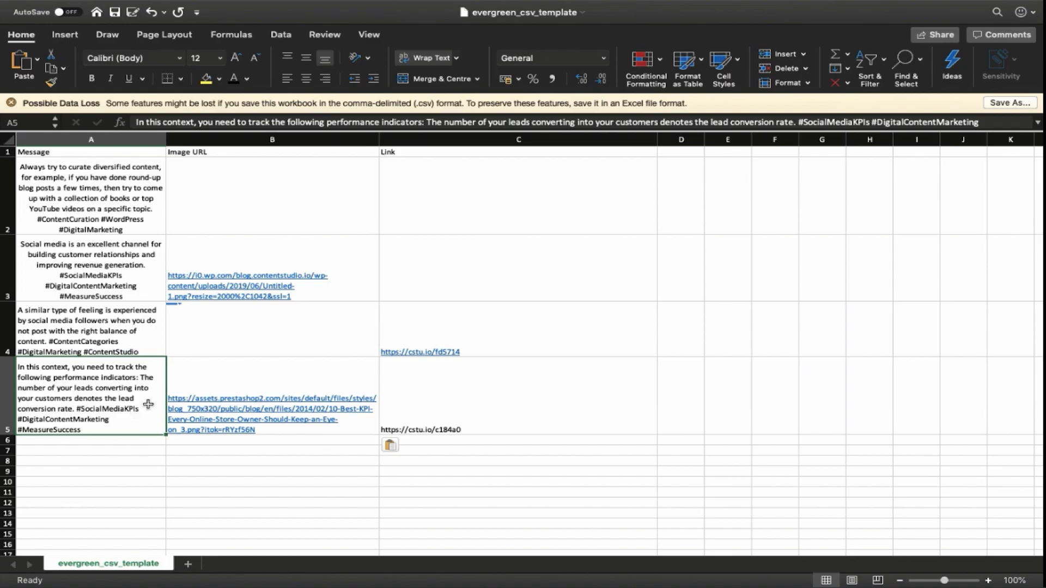
{"action": "left_click", "coordinate": [496, 402]}
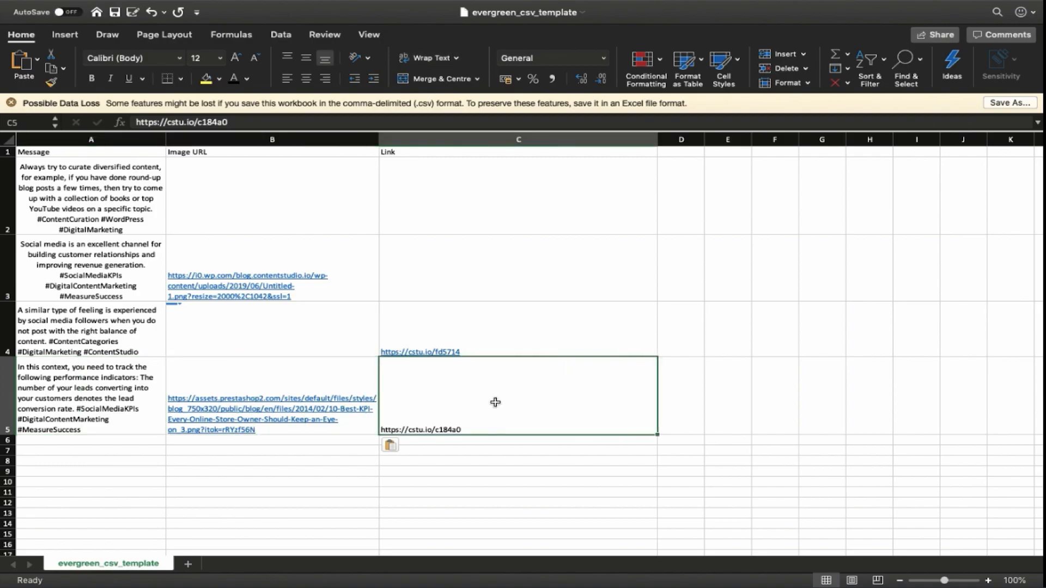
{"action": "left_click", "coordinate": [250, 368]}
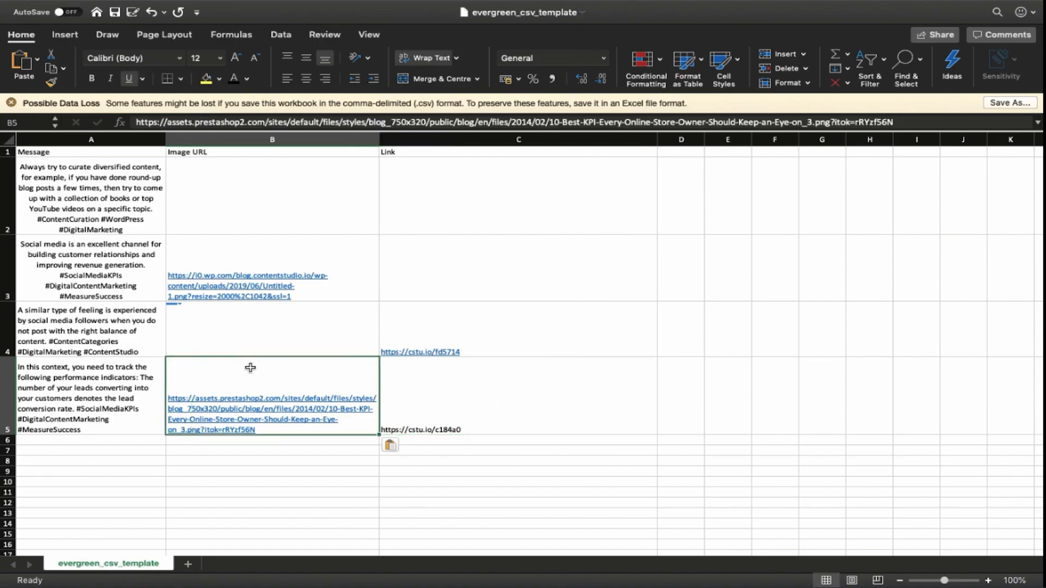
{"action": "left_click", "coordinate": [139, 370]}
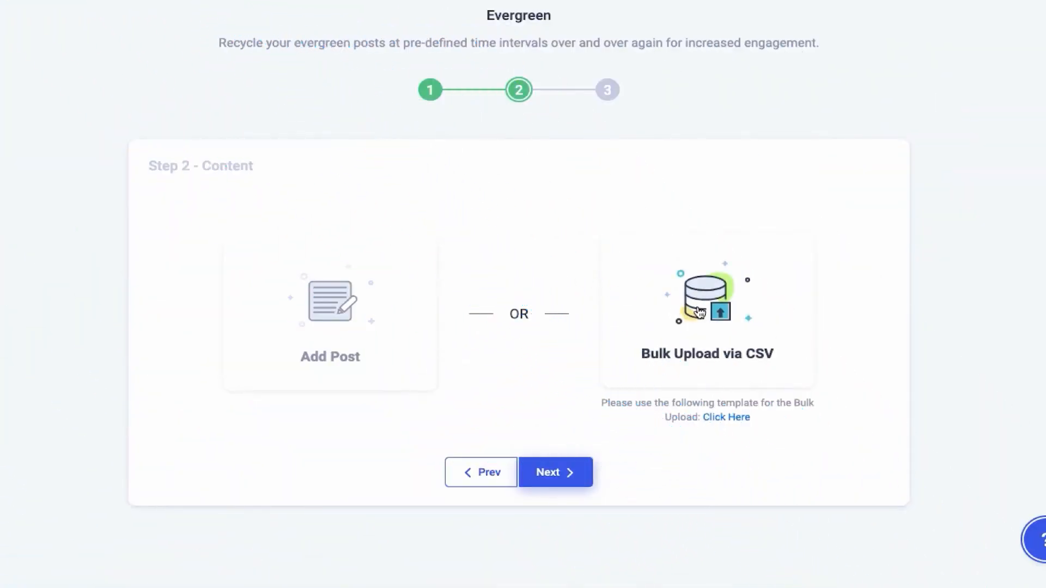
- Return to the Evergreen campaign's content stage and bulk upload evergreen_csv_template.csv from the Desktop
{"action": "left_click", "coordinate": [699, 313]}
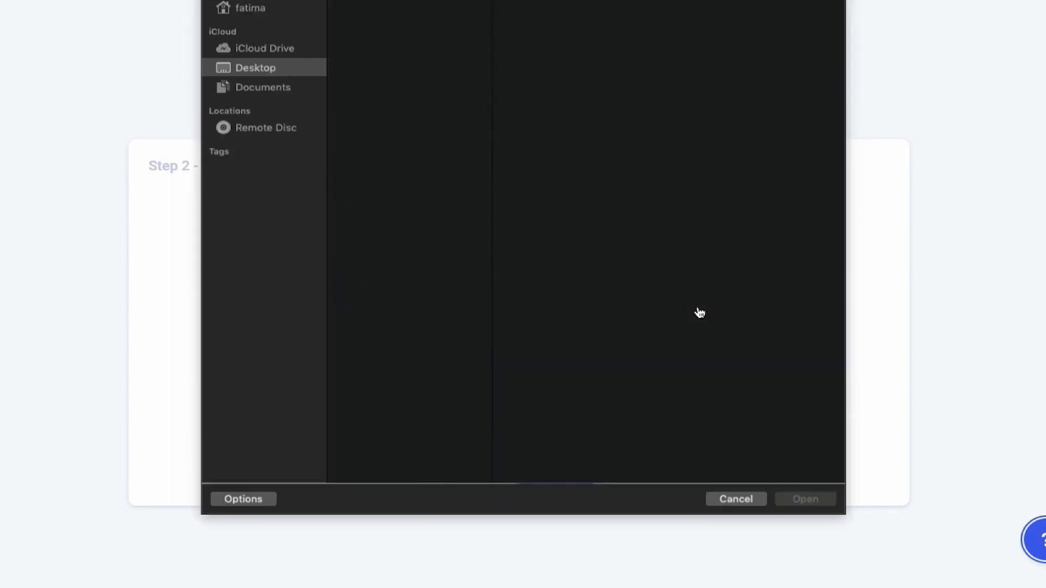
{"action": "left_click", "coordinate": [449, 2]}
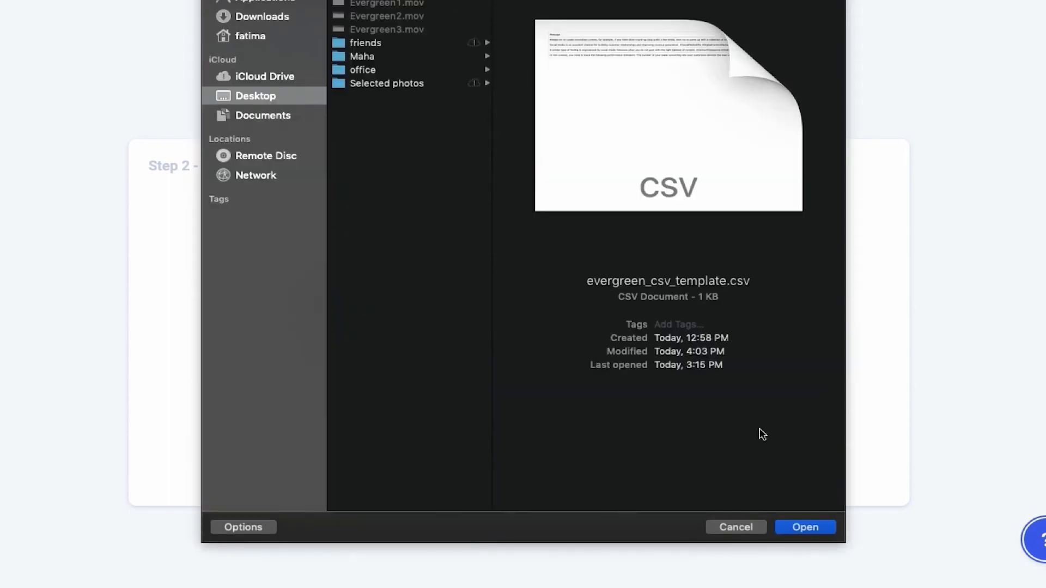
{"action": "left_click", "coordinate": [797, 527]}
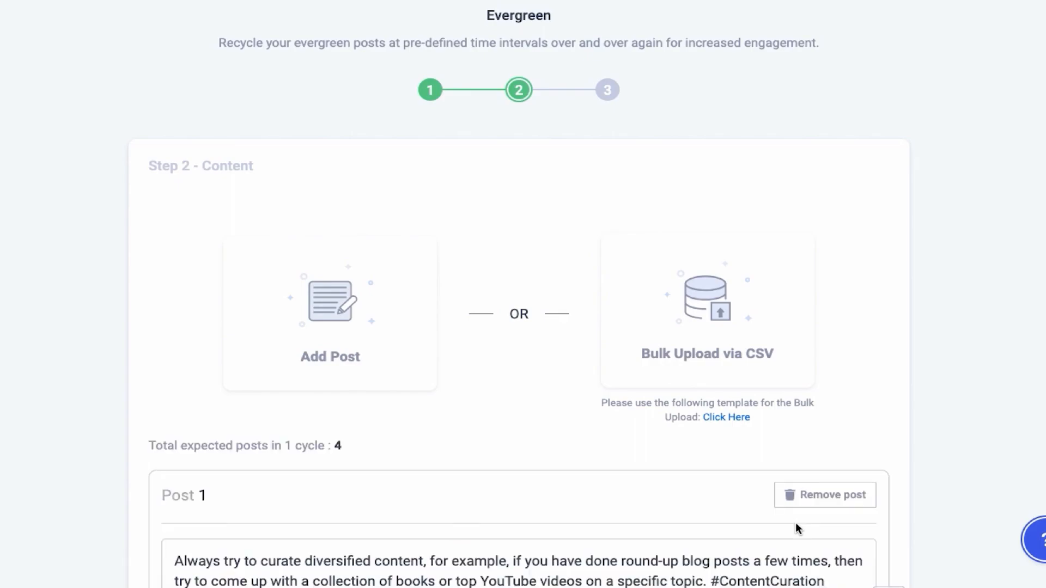
- Look through the imported posts and auto-generate variations for Post 4 from its link URL
{"action": "scroll", "coordinate": [796, 524], "scroll_direction": "down", "scroll_amount": 5}
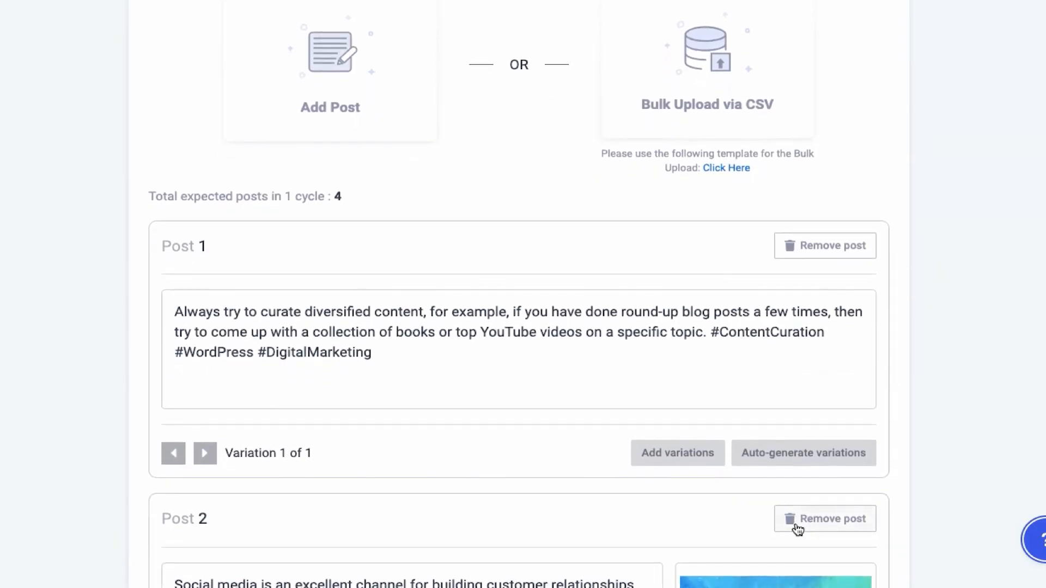
{"action": "scroll", "coordinate": [797, 529], "scroll_direction": "down", "scroll_amount": 5}
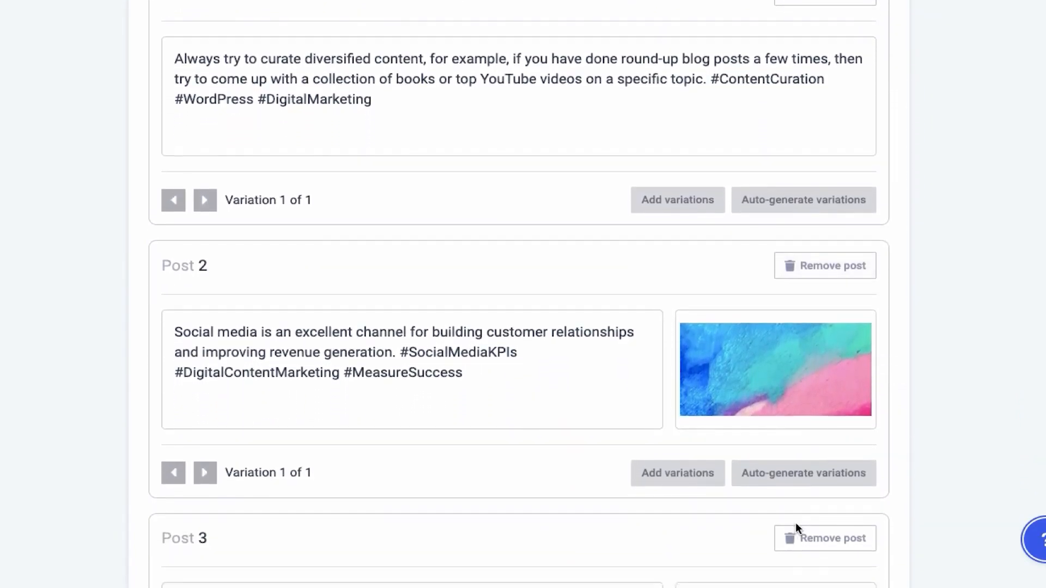
{"action": "scroll", "coordinate": [796, 526], "scroll_direction": "down", "scroll_amount": 5}
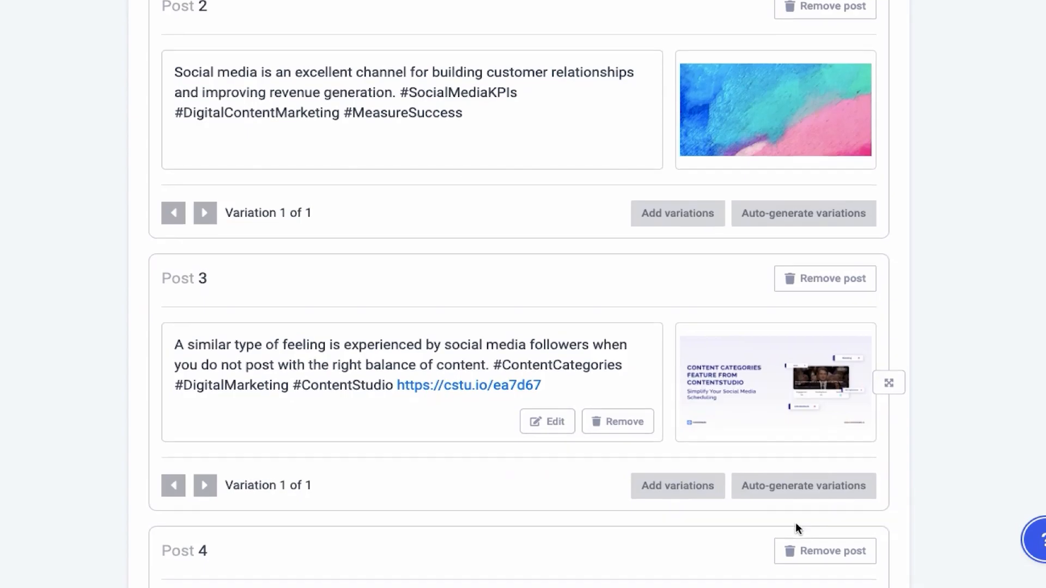
{"action": "scroll", "coordinate": [797, 524], "scroll_direction": "down", "scroll_amount": 6}
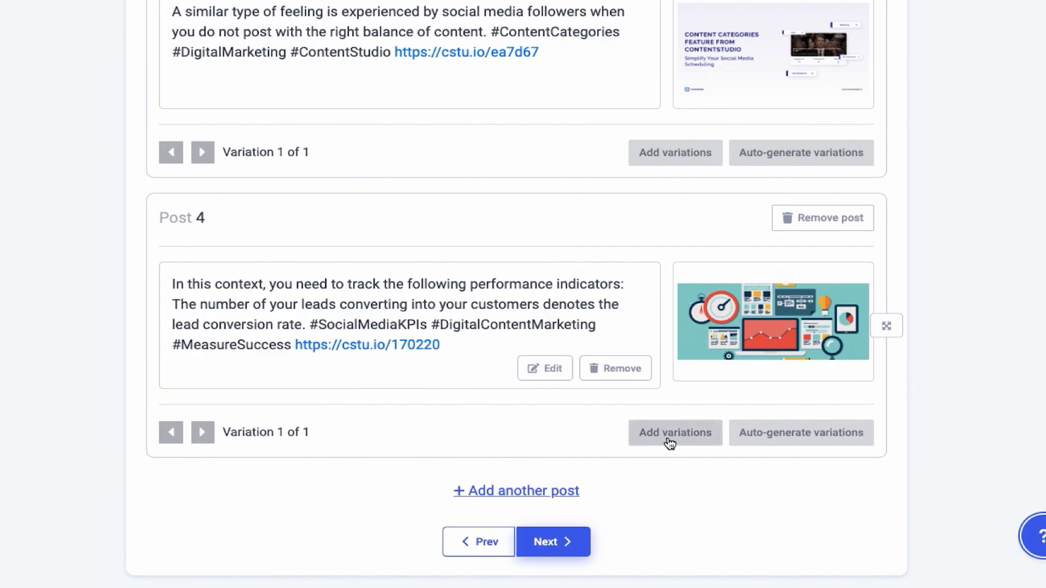
{"action": "left_click", "coordinate": [786, 433]}
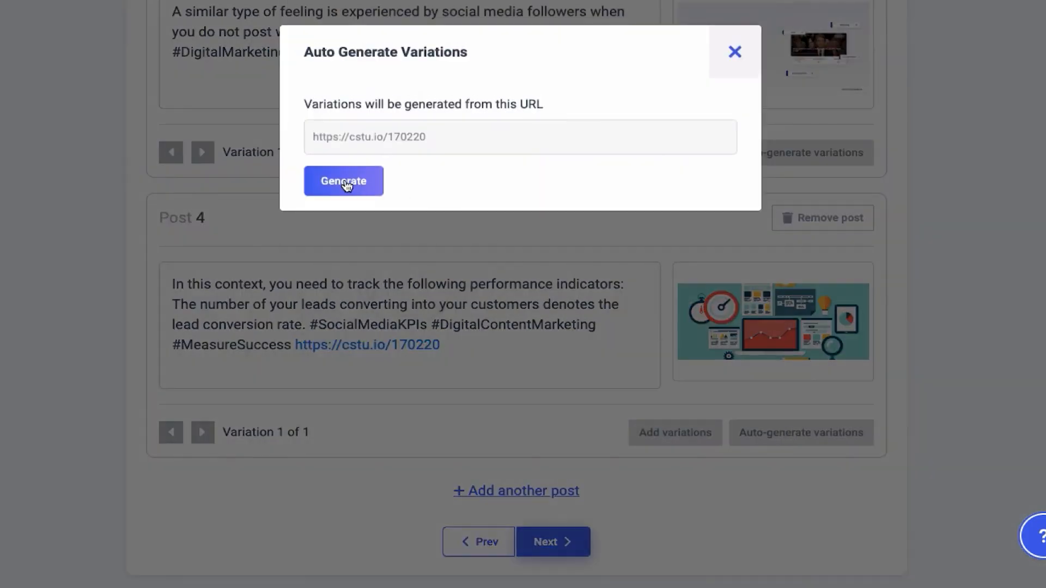
{"action": "left_click", "coordinate": [345, 180]}
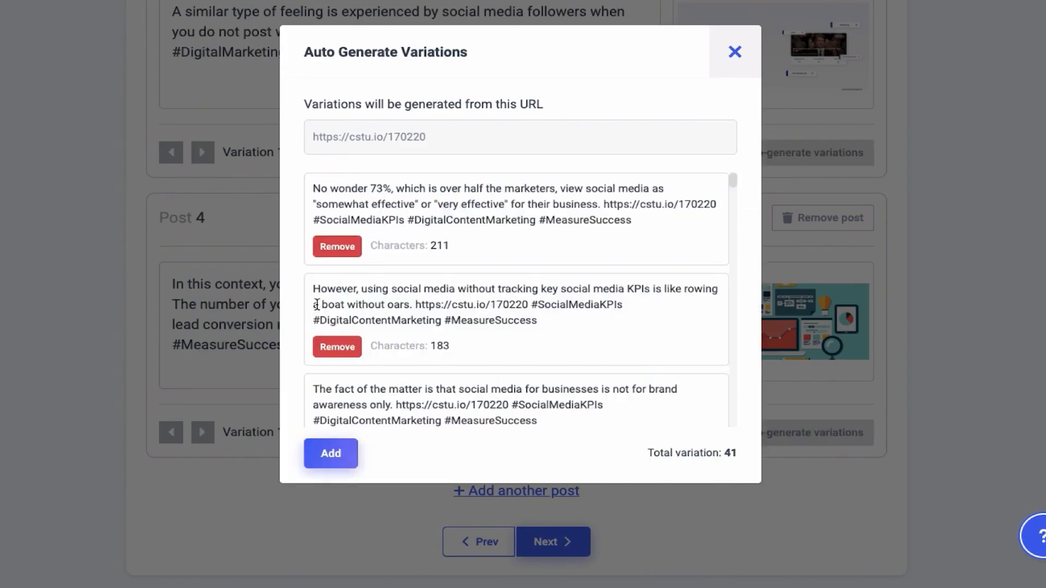
- Review the generated text variations and add all of them to Post 4
{"action": "scroll", "coordinate": [612, 384], "scroll_direction": "down", "scroll_amount": 10}
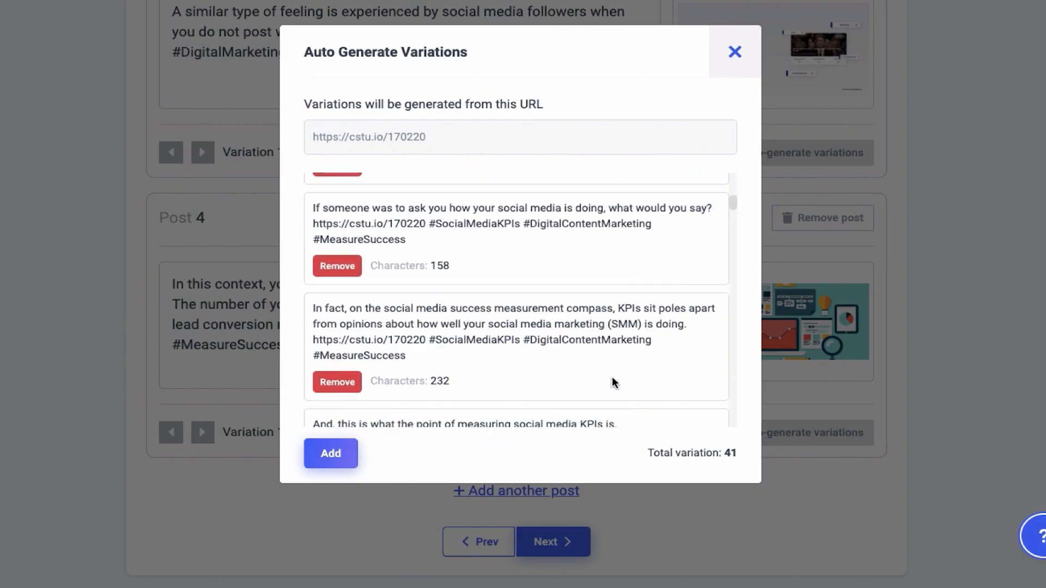
{"action": "scroll", "coordinate": [612, 385], "scroll_direction": "down", "scroll_amount": 15}
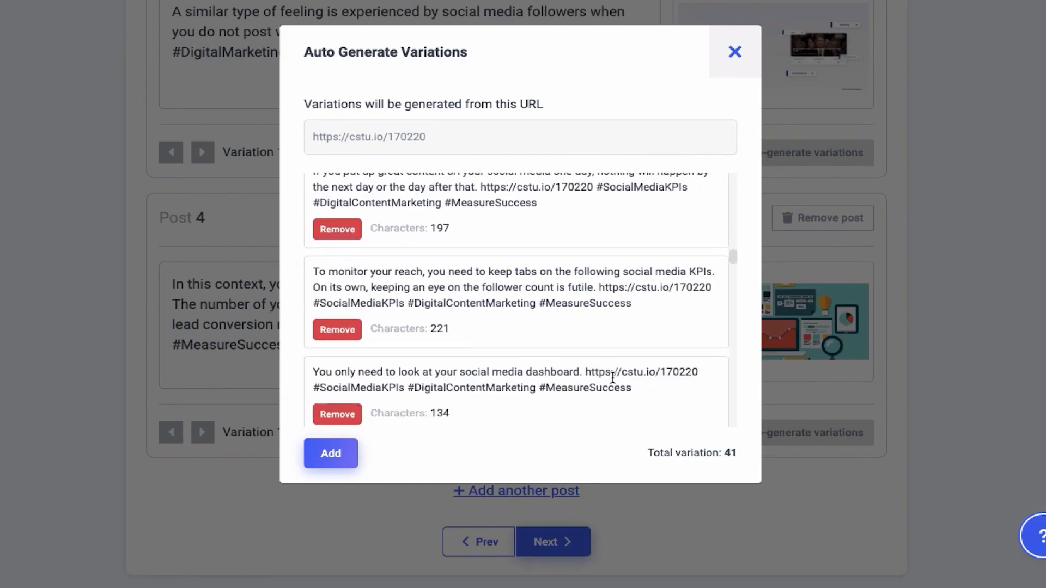
{"action": "scroll", "coordinate": [613, 380], "scroll_direction": "down", "scroll_amount": 15}
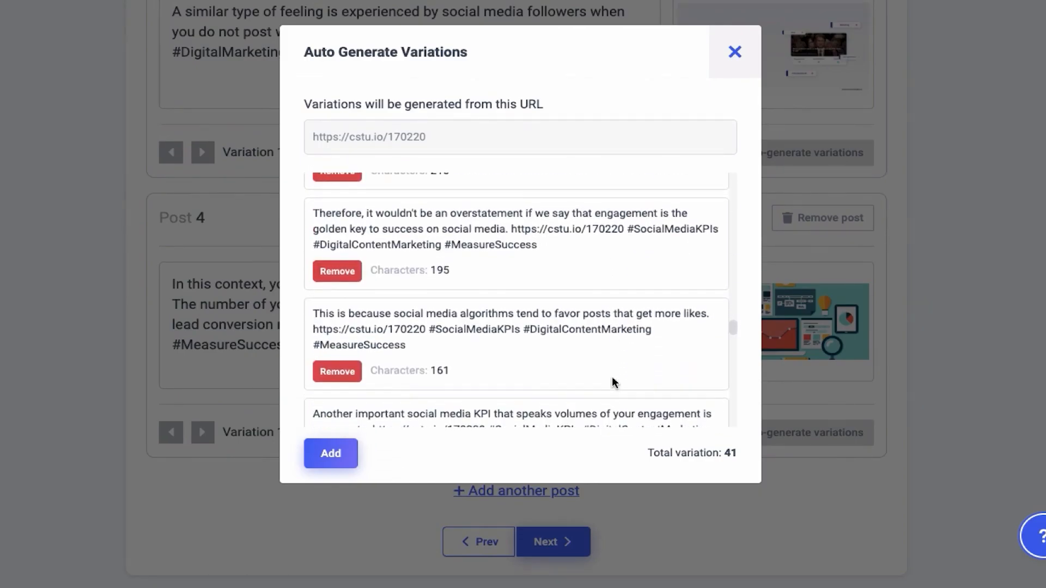
{"action": "scroll", "coordinate": [614, 383], "scroll_direction": "down", "scroll_amount": 12}
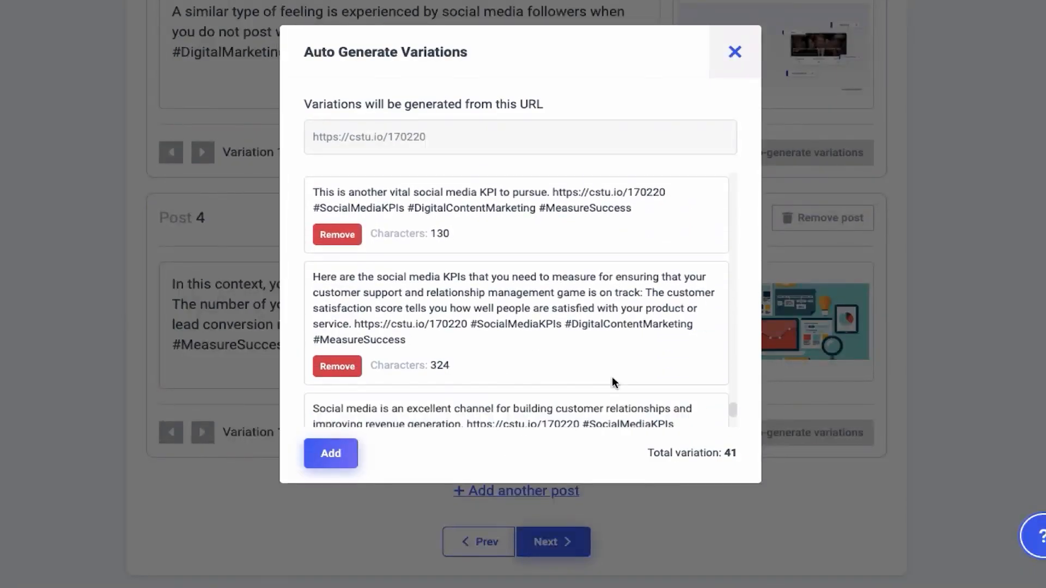
{"action": "left_click", "coordinate": [330, 454]}
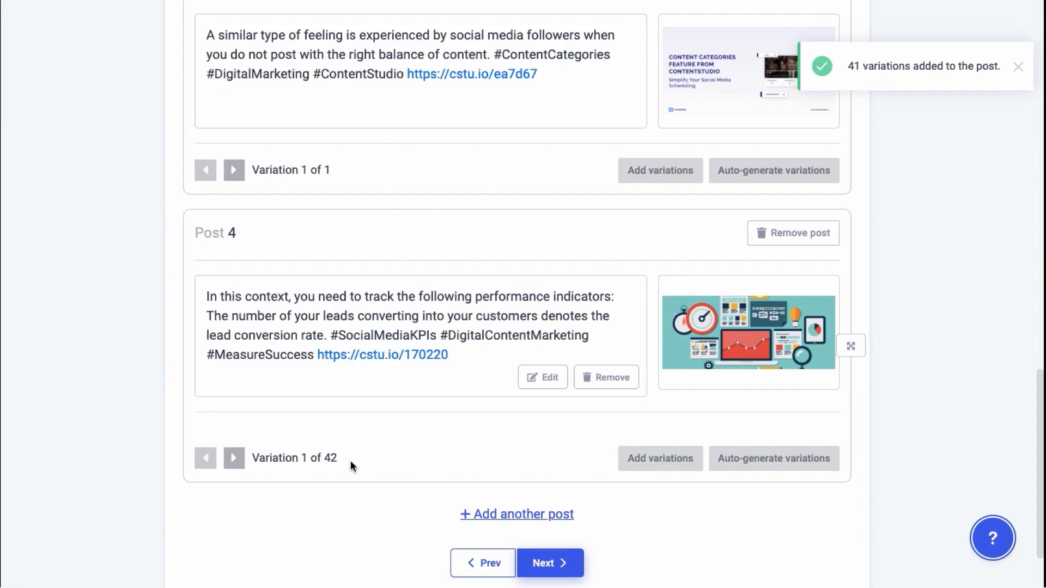
- Try to auto-generate variations for Post 1, the text-only post about curating diversified content
{"action": "scroll", "coordinate": [453, 258], "scroll_direction": "up", "scroll_amount": 12}
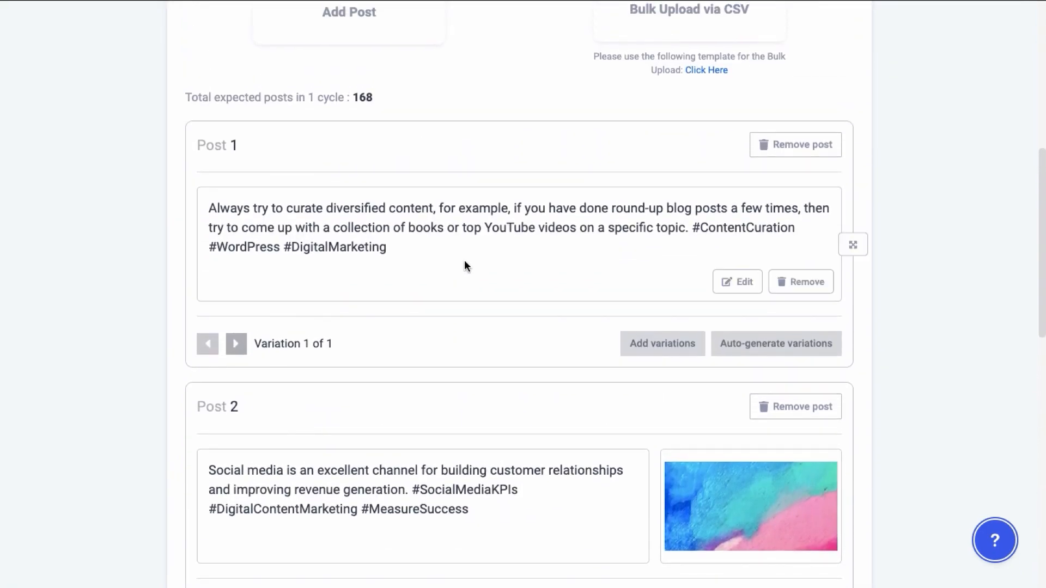
{"action": "left_click", "coordinate": [762, 350]}
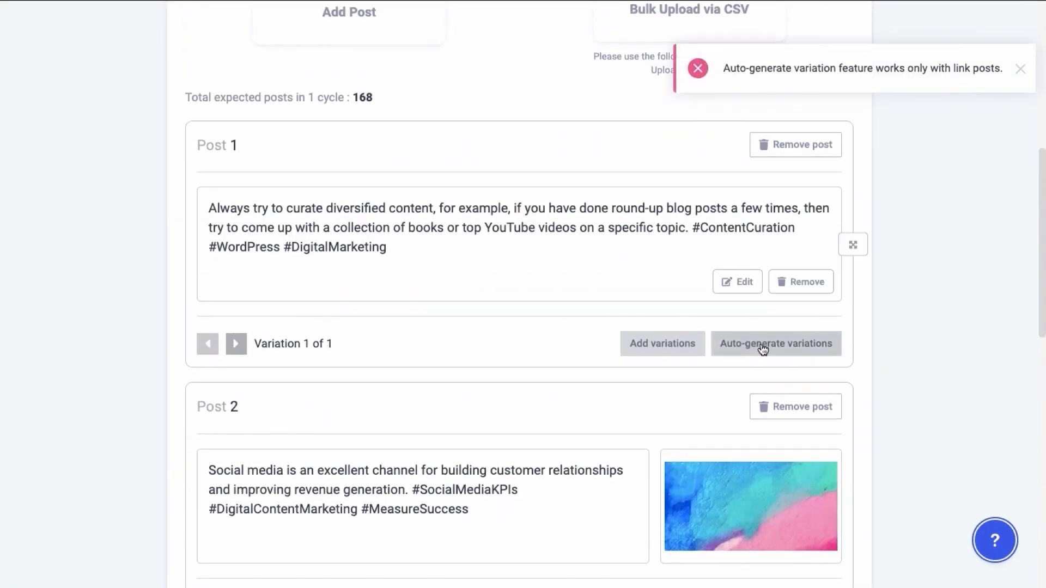
- Add another evergreen post after Post 4 with the text "Have a blessed weekend!"
{"action": "scroll", "coordinate": [763, 349], "scroll_direction": "down", "scroll_amount": 12}
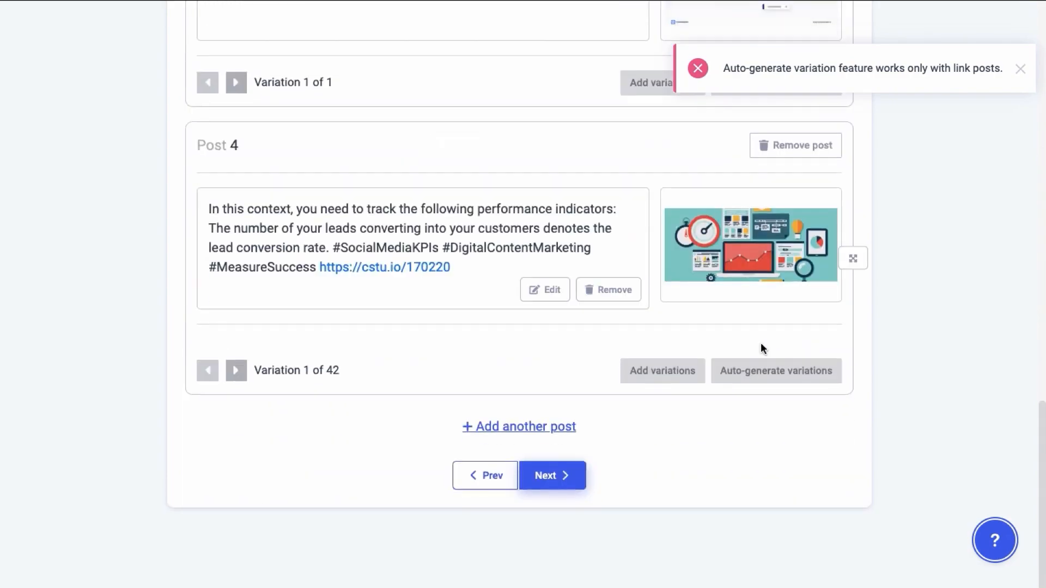
{"action": "left_click", "coordinate": [520, 429]}
{"action": "type", "text": "Have a blessed weekend!"}
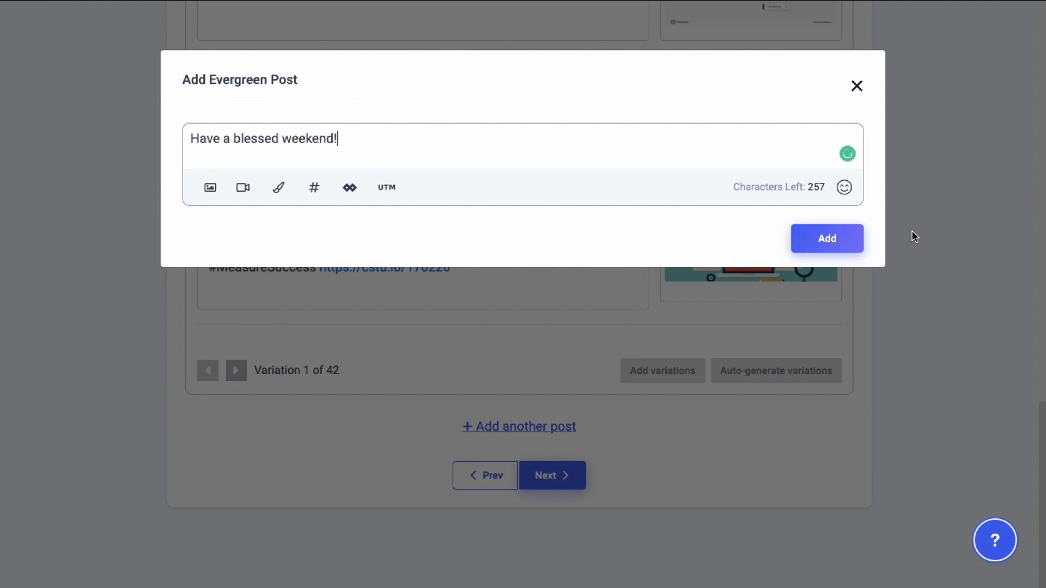
{"action": "left_click", "coordinate": [825, 240]}
{"action": "scroll", "coordinate": [823, 242], "scroll_direction": "down", "scroll_amount": 5}
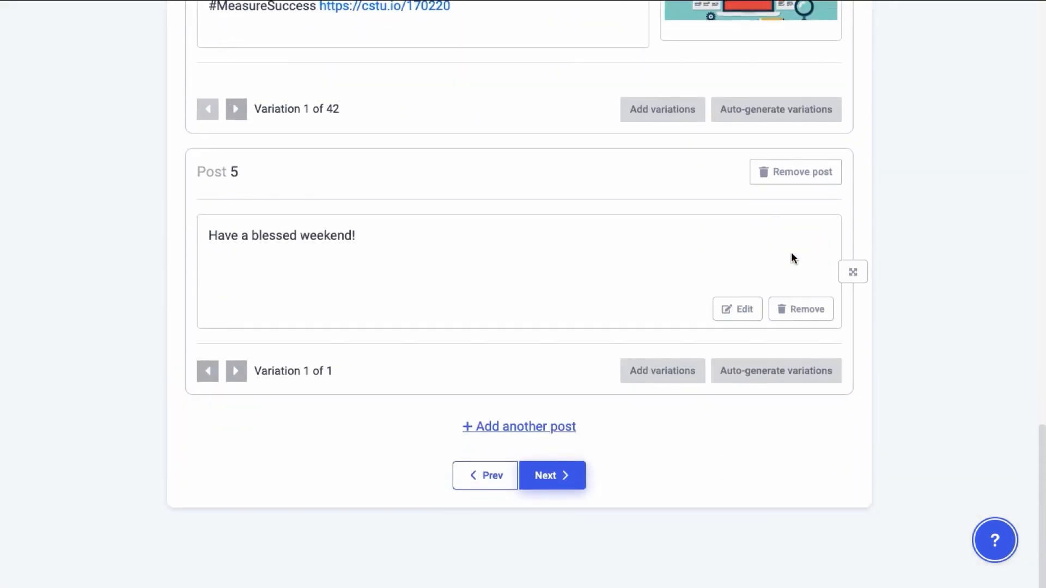
- Continue to the campaign's schedule stage and set it to post at regular intervals, every 10 hours
{"action": "left_click", "coordinate": [553, 479]}
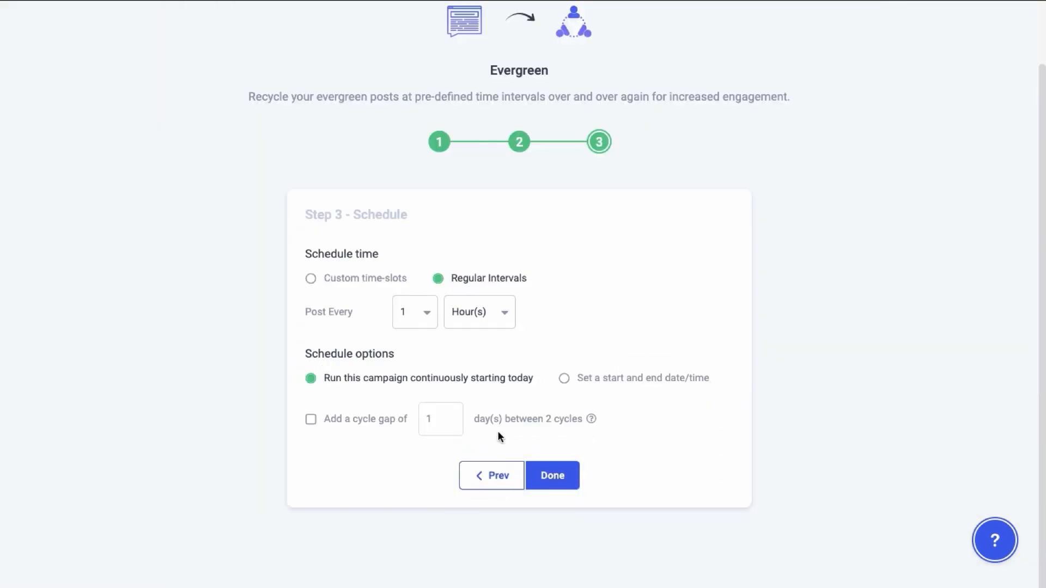
{"action": "left_click", "coordinate": [310, 280]}
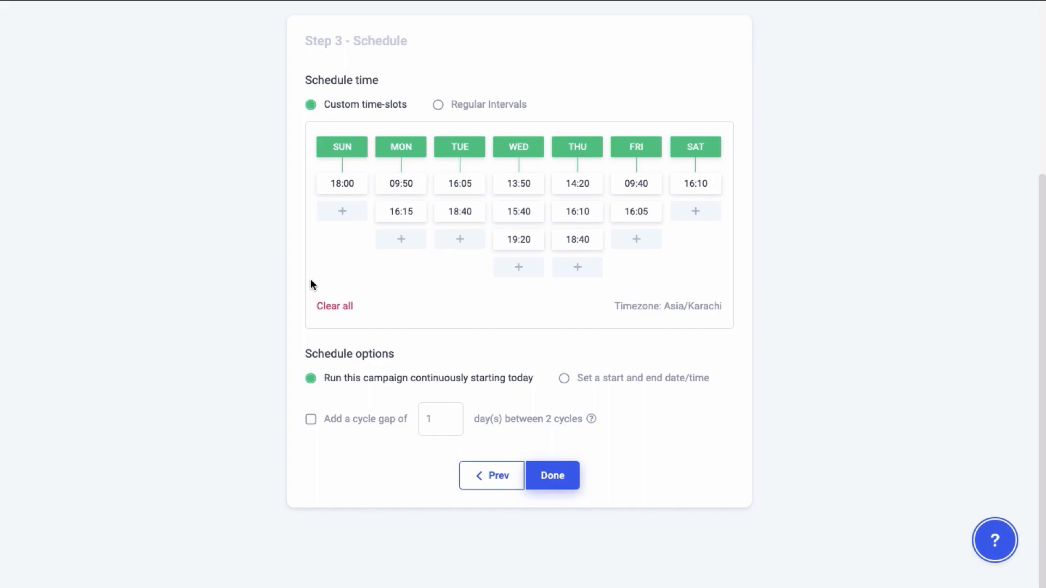
{"action": "left_click", "coordinate": [438, 104]}
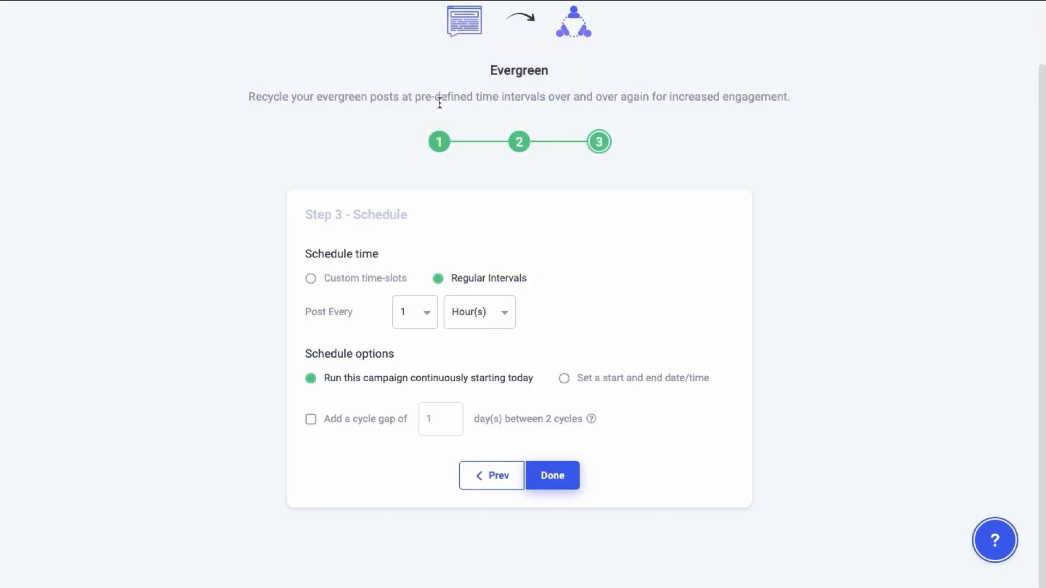
{"action": "left_click", "coordinate": [412, 313]}
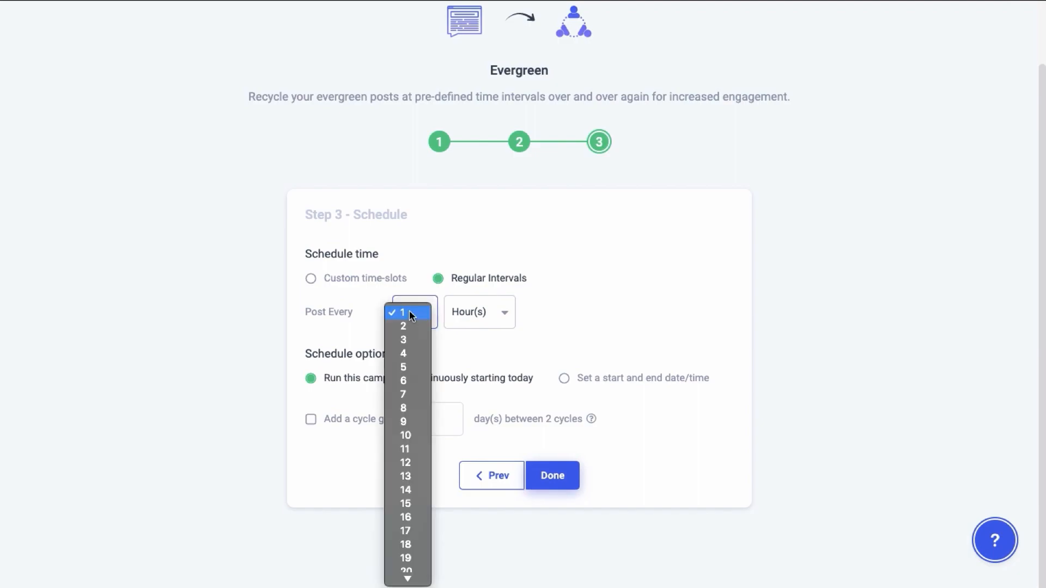
{"action": "left_click", "coordinate": [414, 434]}
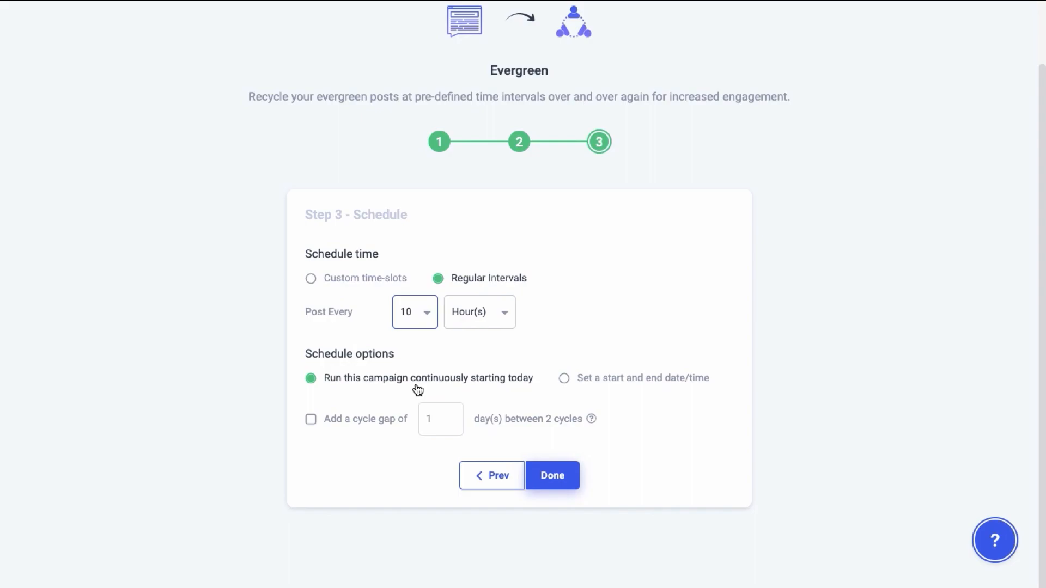
- Switch the campaign to a fixed start and end date/time, with the end set to April 4, 2020, 5:10 PM
{"action": "left_click", "coordinate": [565, 382]}
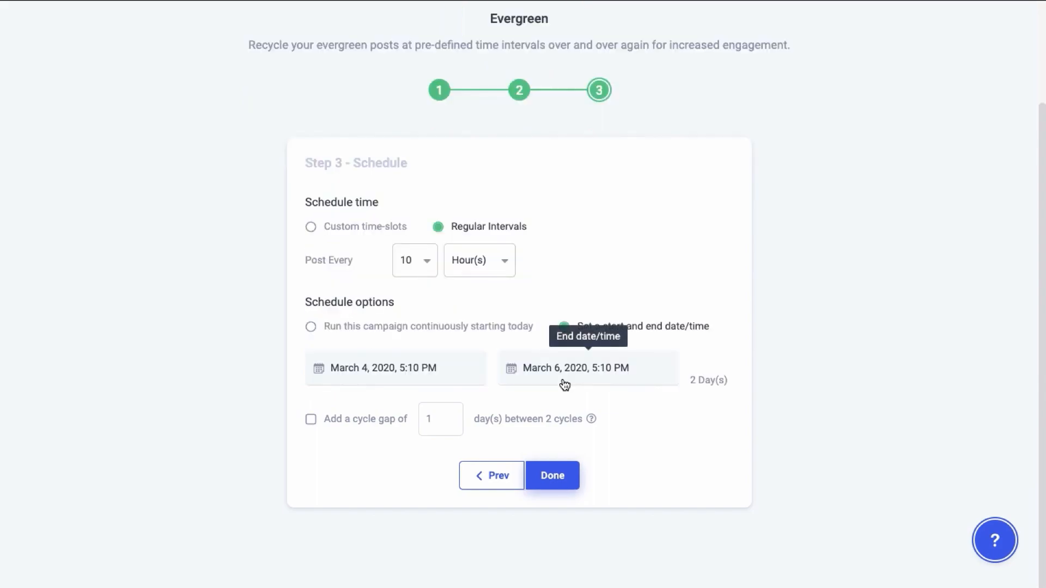
{"action": "left_click", "coordinate": [654, 381]}
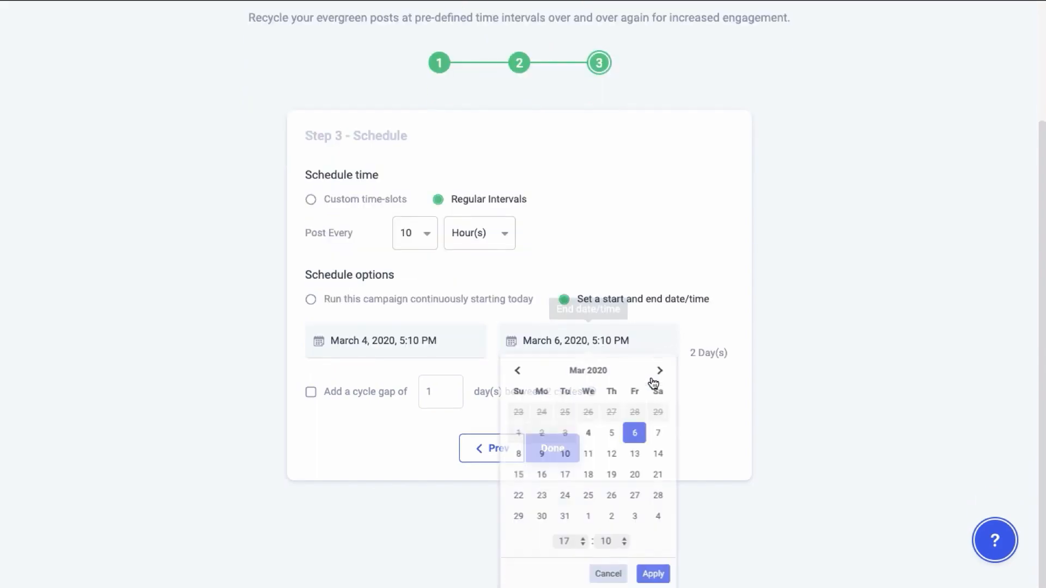
{"action": "left_click", "coordinate": [661, 372]}
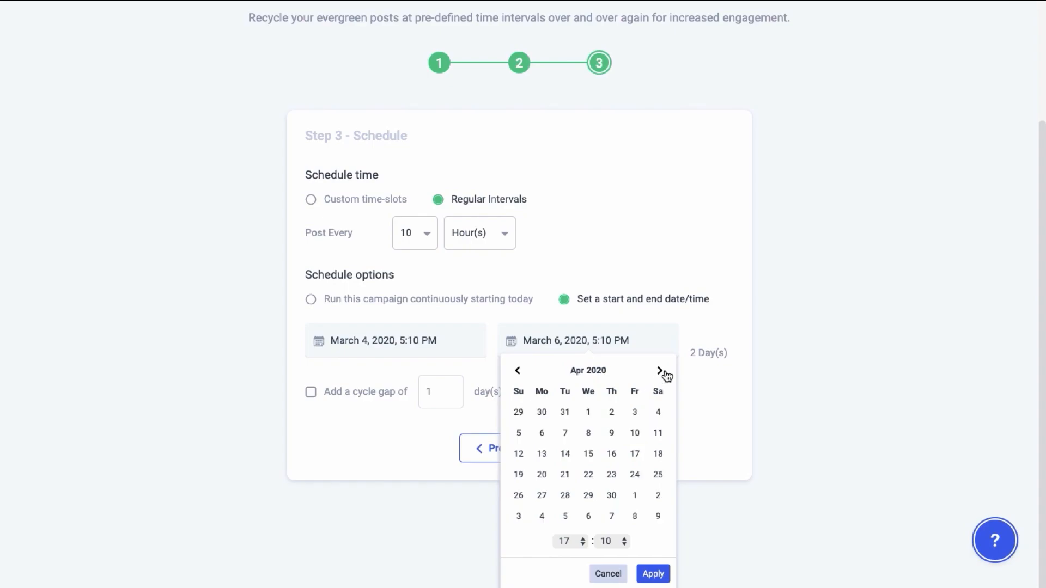
{"action": "left_click", "coordinate": [658, 413]}
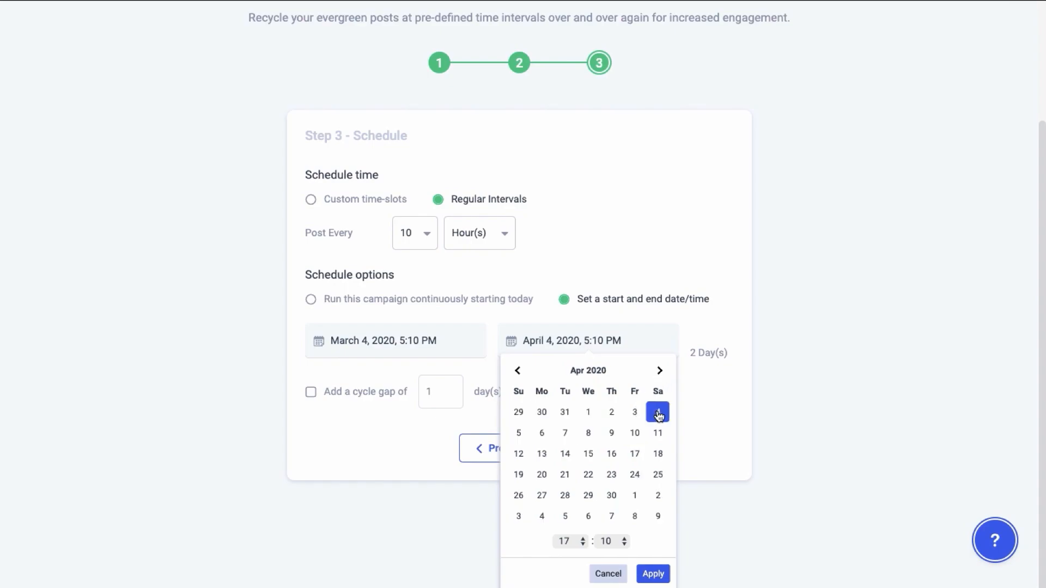
{"action": "left_click", "coordinate": [653, 574]}
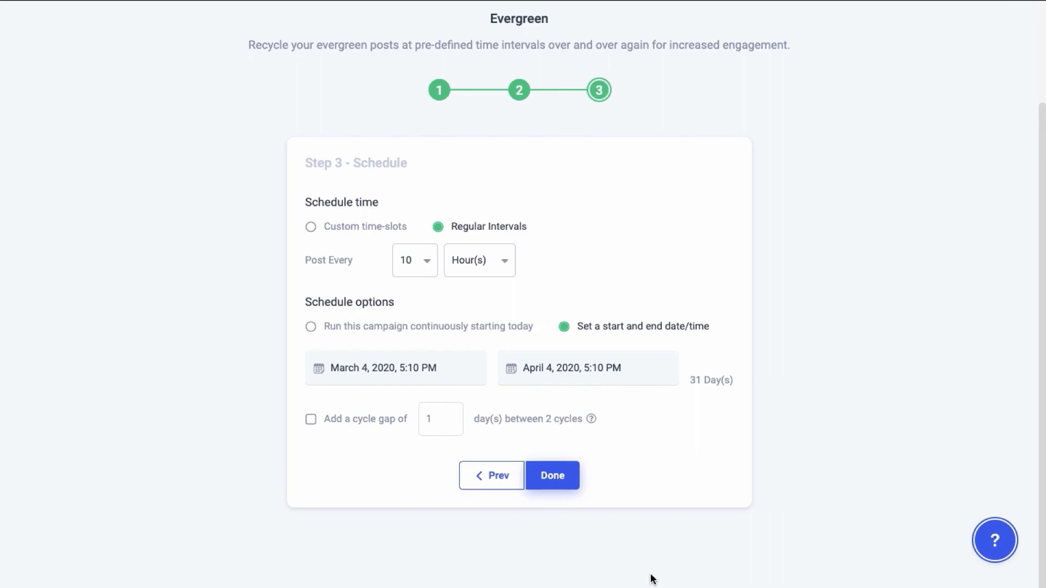
- Enable a cycle gap for the campaign and set it to 2 days between cycles
{"action": "left_click", "coordinate": [312, 420]}
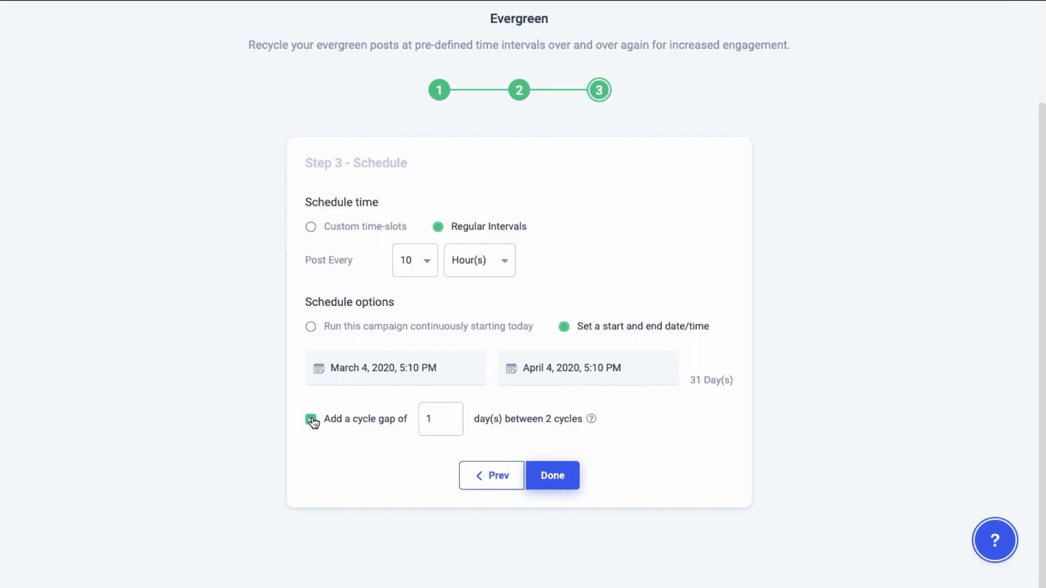
{"action": "left_click", "coordinate": [450, 416]}
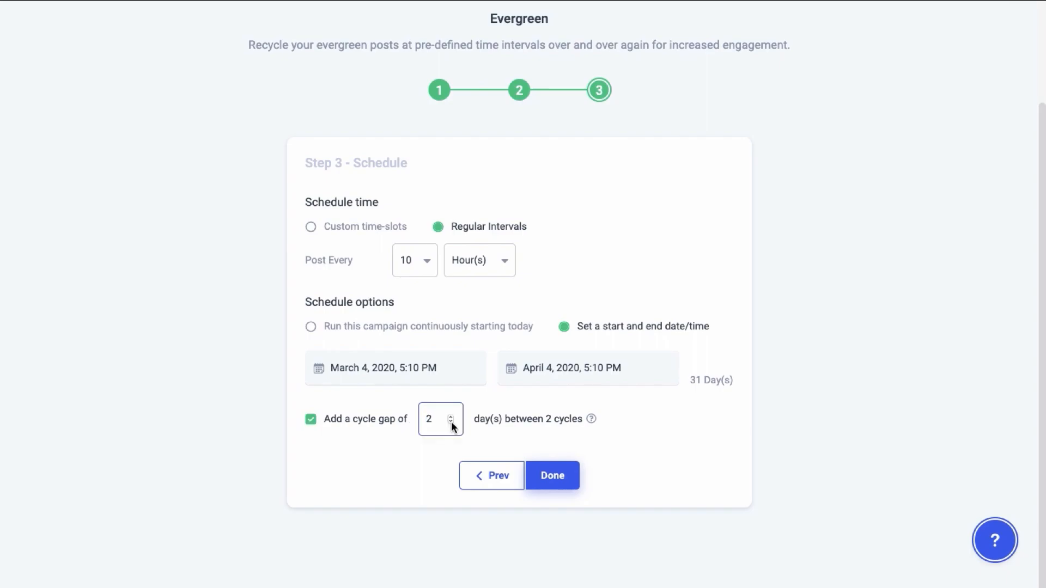